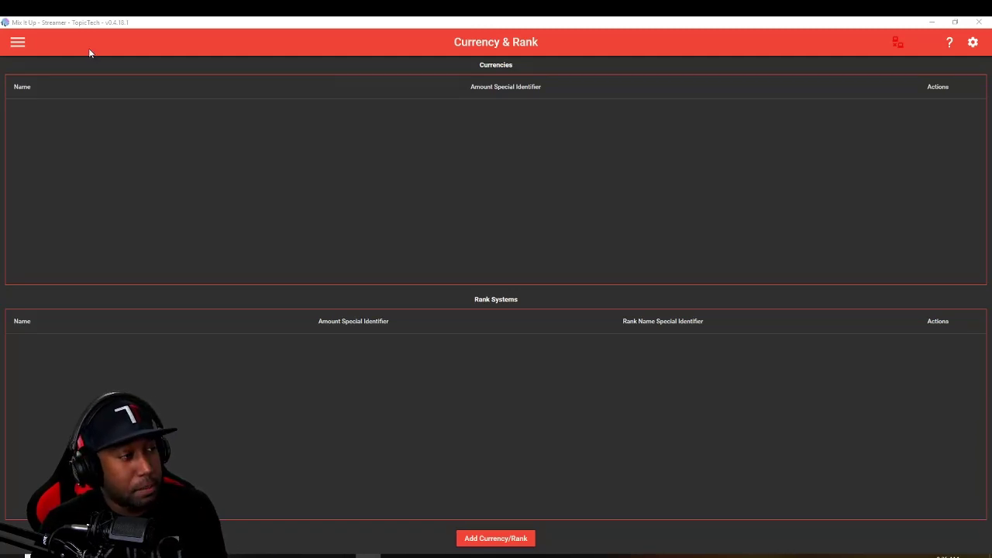
Look through the app sections list, staying on the Currency & Rank page
left_click(18, 43)
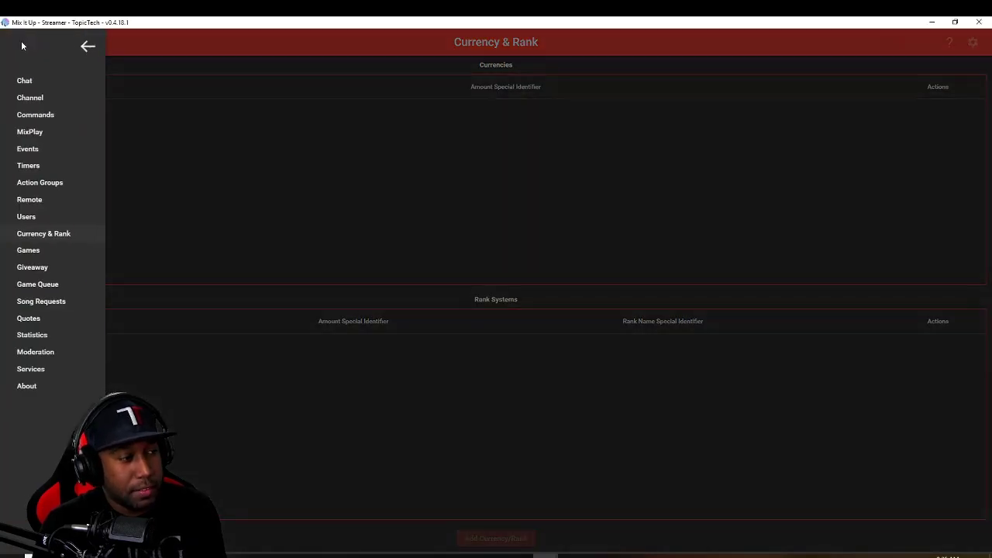
left_click(47, 234)
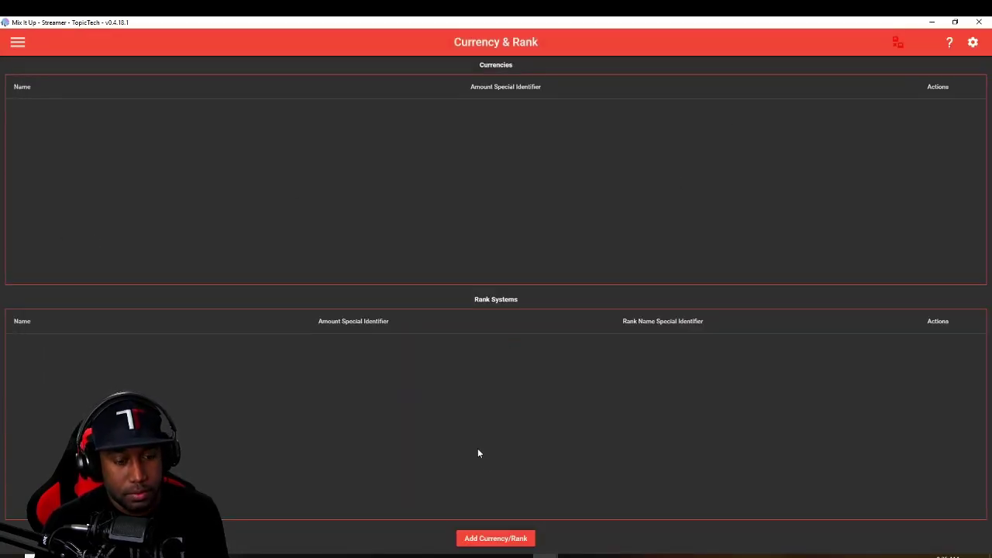
left_click(18, 43)
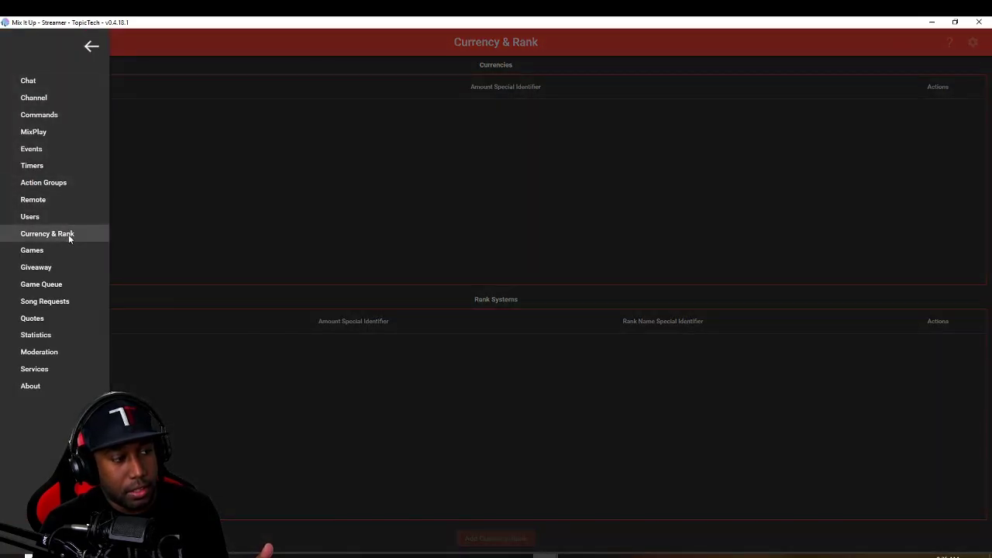
left_click(510, 255)
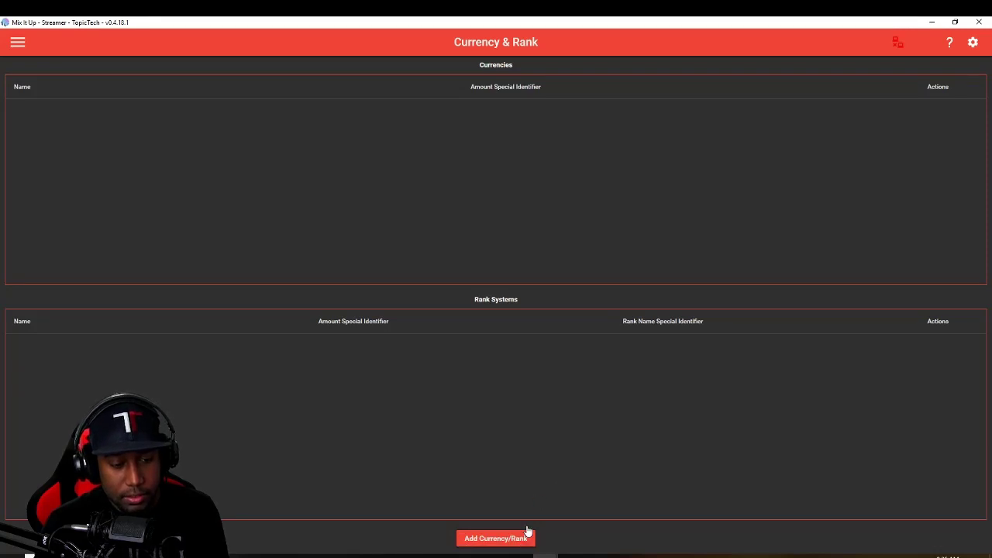
Create a 'sparks' currency with online earning Disabled and automatic reset Never, then save
left_click(527, 536)
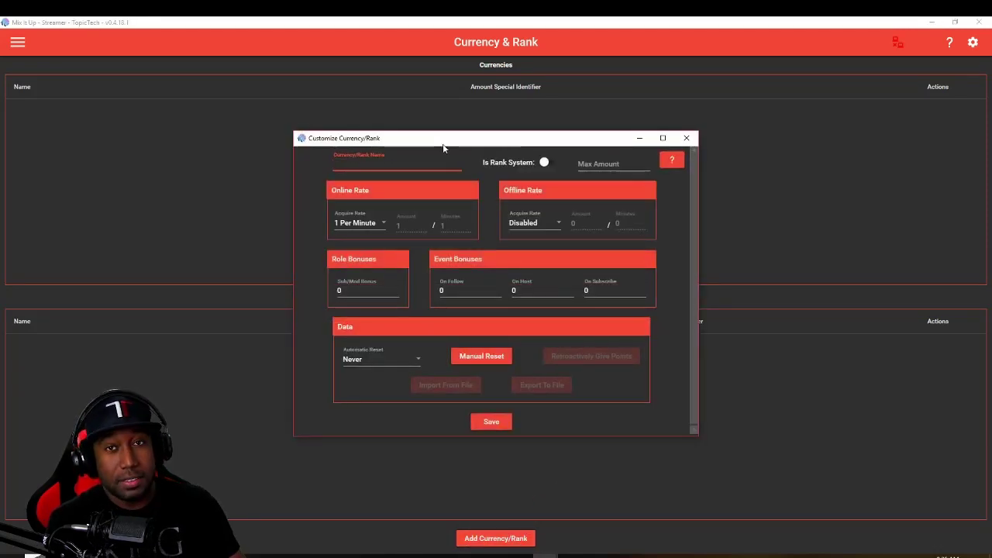
type("sparks")
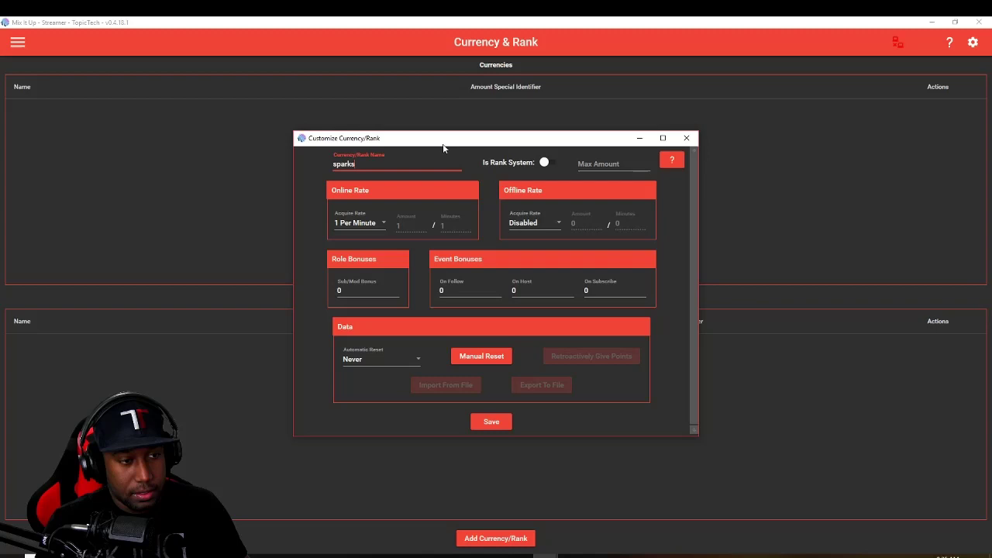
left_click(381, 223)
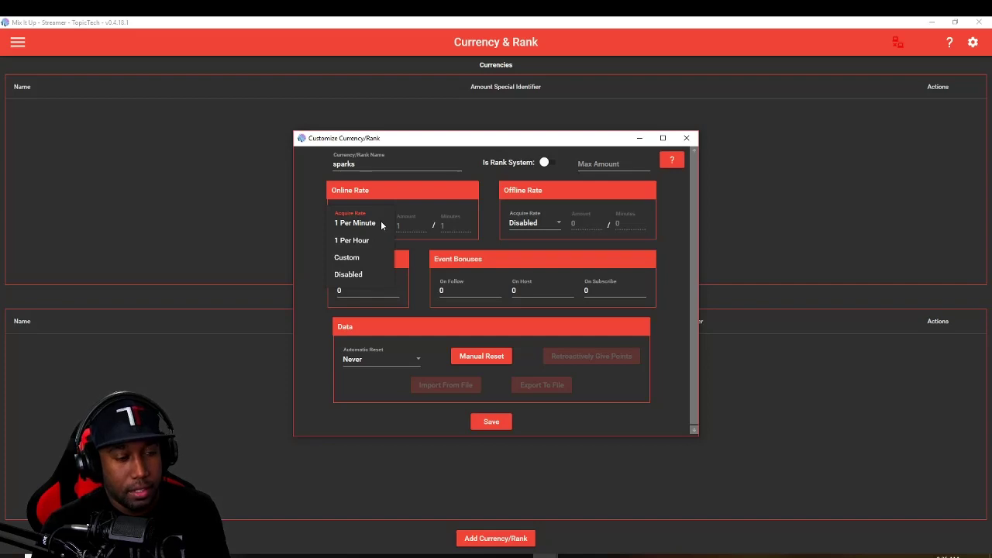
left_click(360, 274)
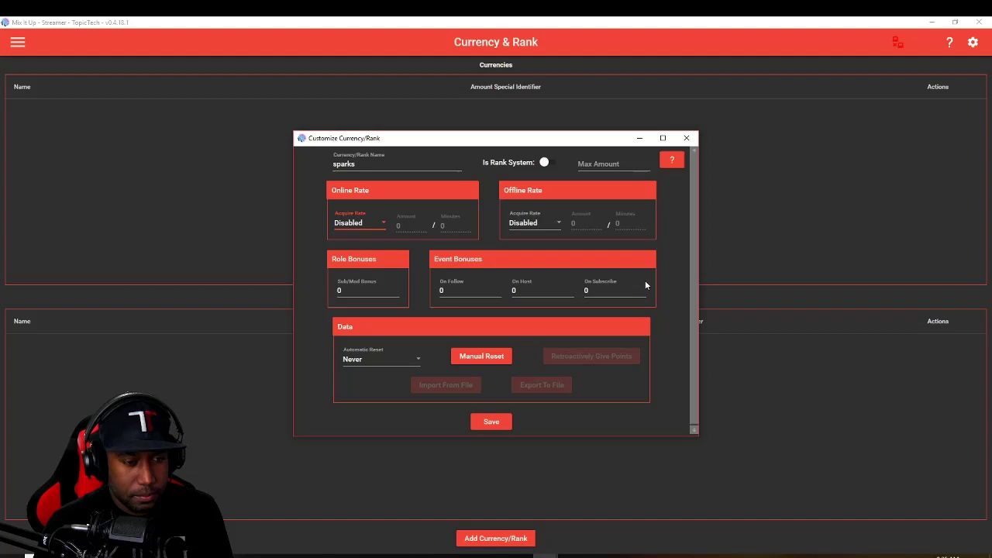
left_click(370, 358)
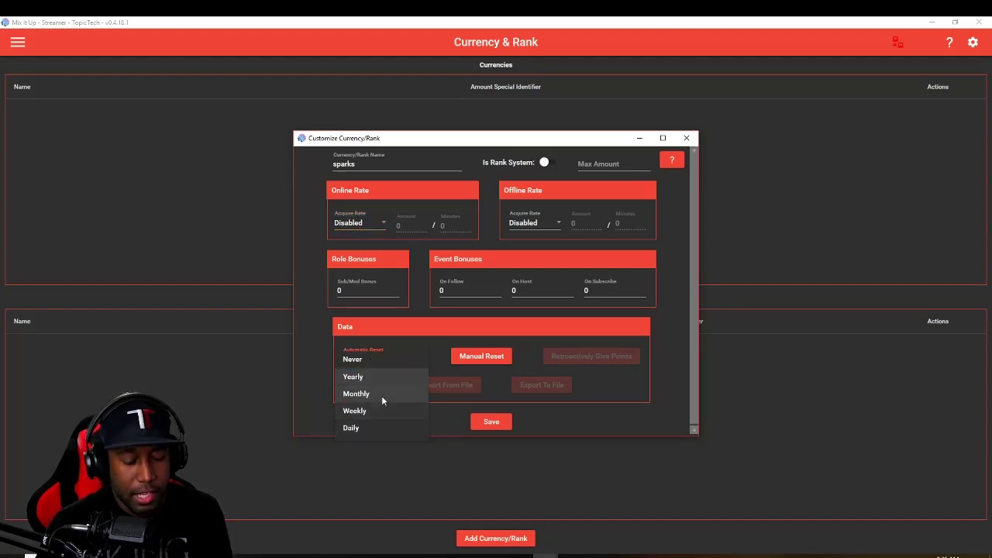
left_click(378, 358)
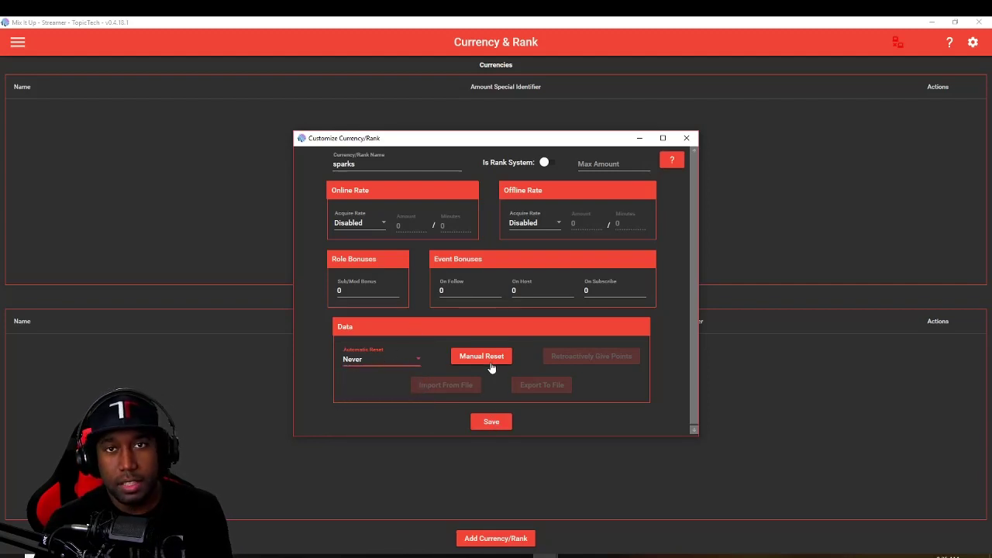
left_click(493, 421)
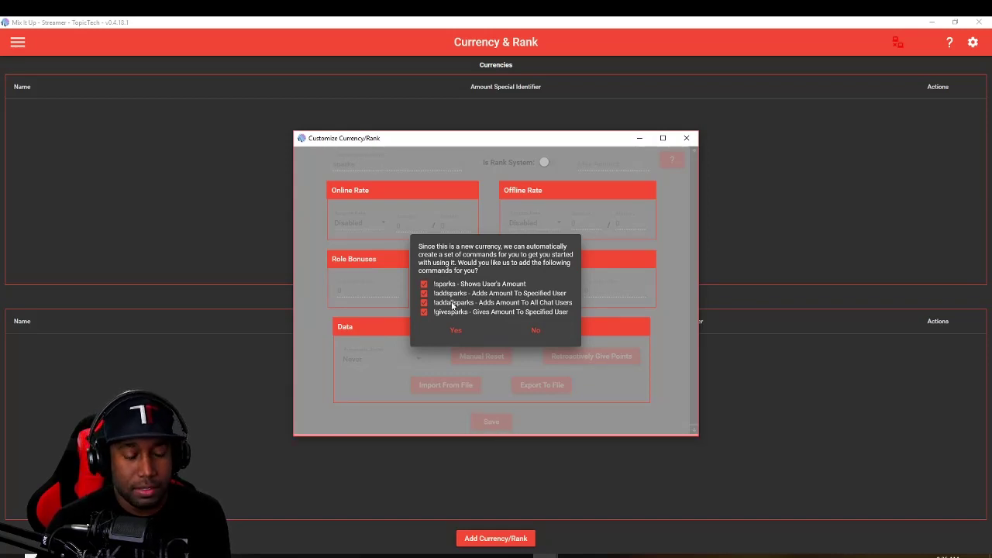
Decline !addsparks, !addallsparks and !givesparks, accepting only the !sparks command
left_click(425, 293)
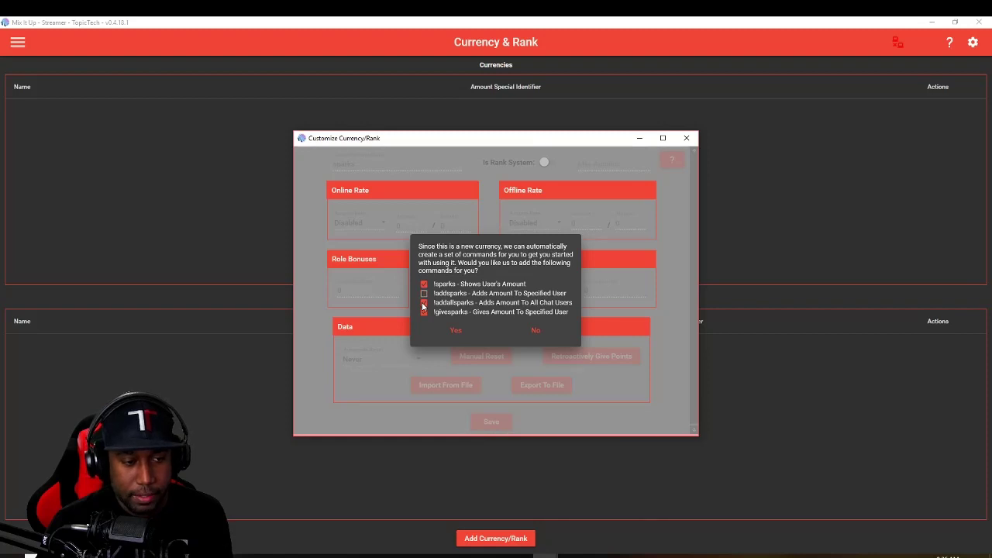
left_click(424, 303)
left_click(423, 312)
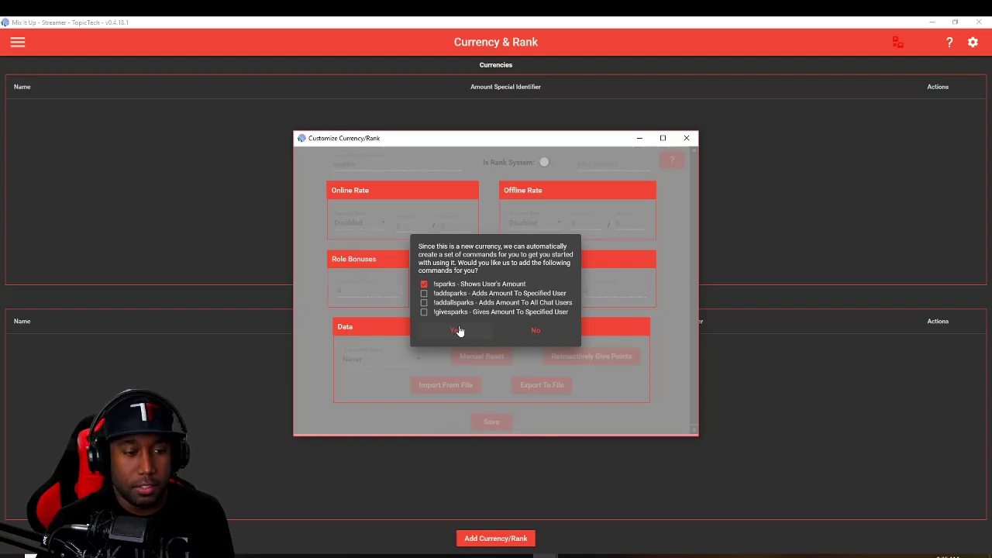
left_click(457, 330)
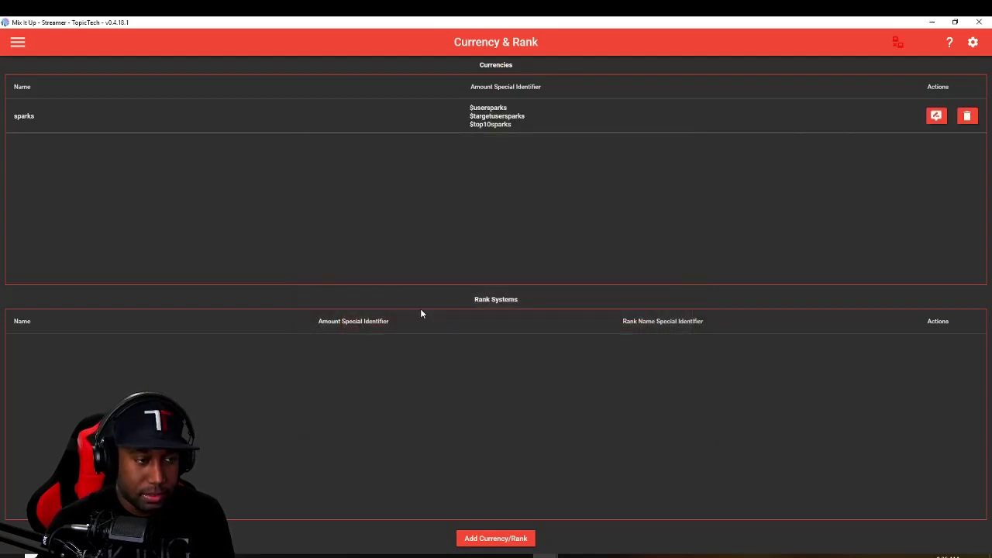
On the Events page, add a command for the Channel Skill Used event
left_click(18, 42)
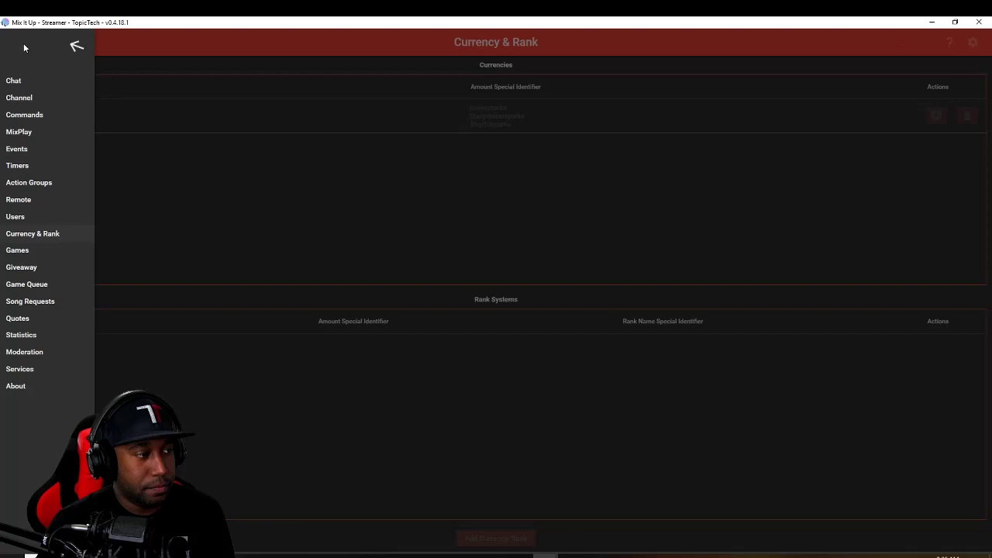
left_click(45, 148)
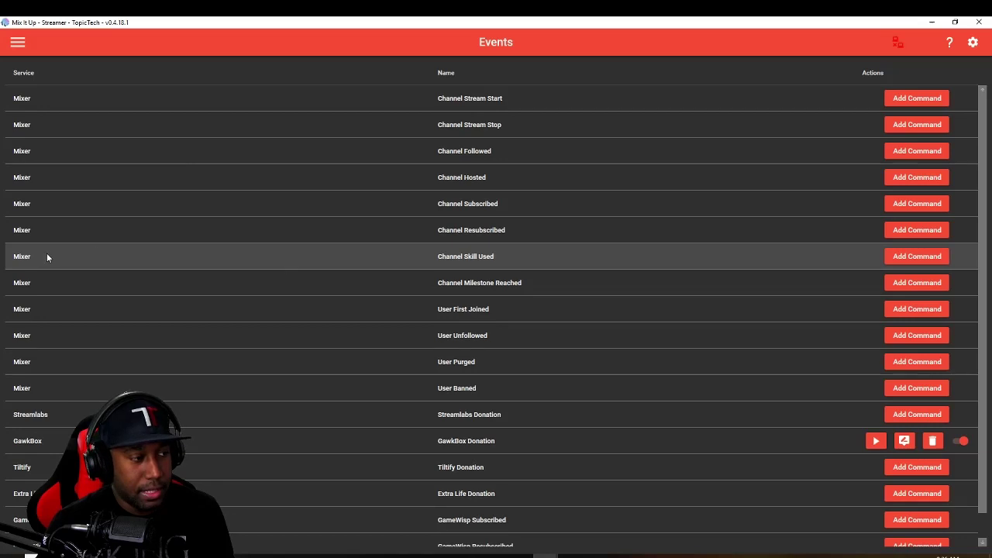
left_click(919, 257)
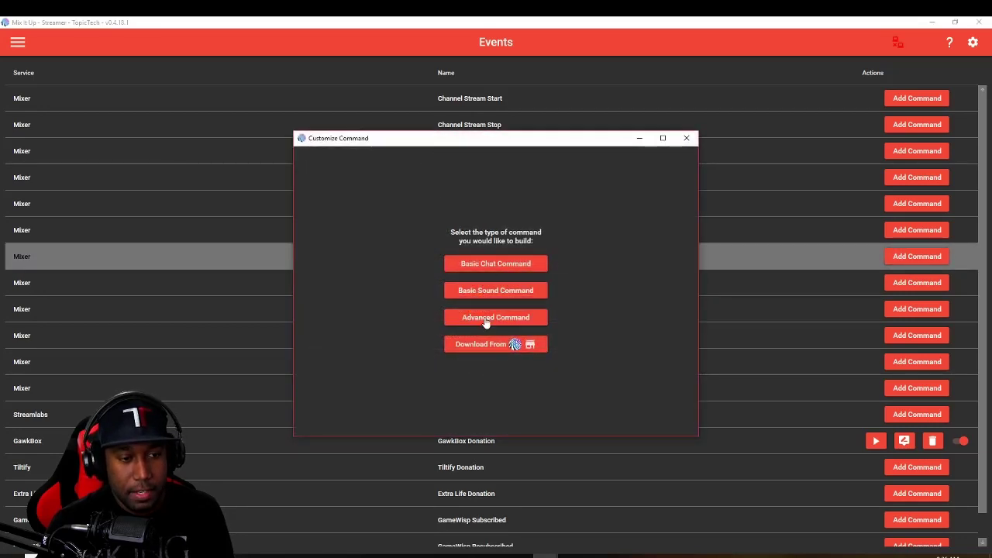
Build an advanced command containing a Currency/Rank action
left_click(486, 319)
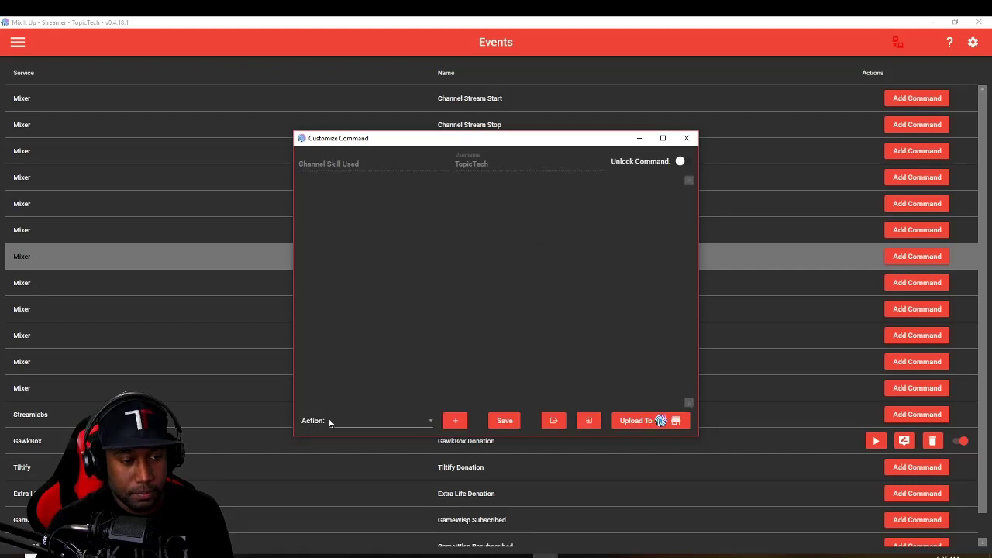
left_click(357, 421)
scroll(374, 356, "down", 5)
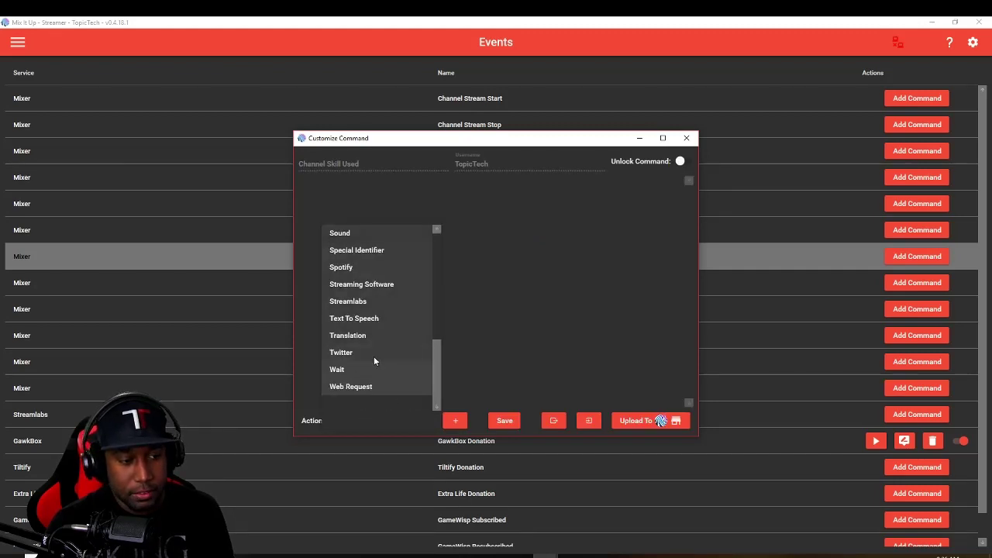
scroll(372, 306, "up", 3)
scroll(372, 293, "up", 2)
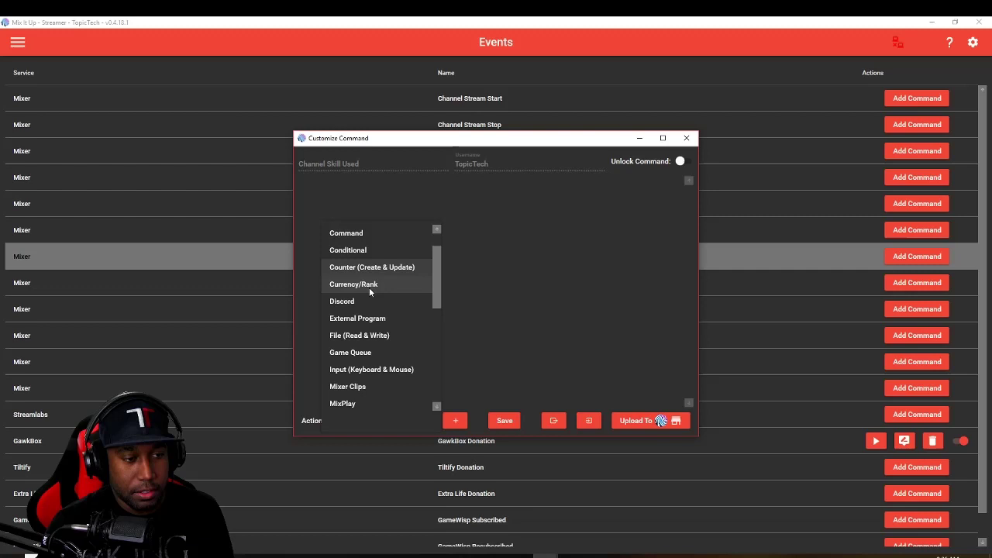
left_click(371, 287)
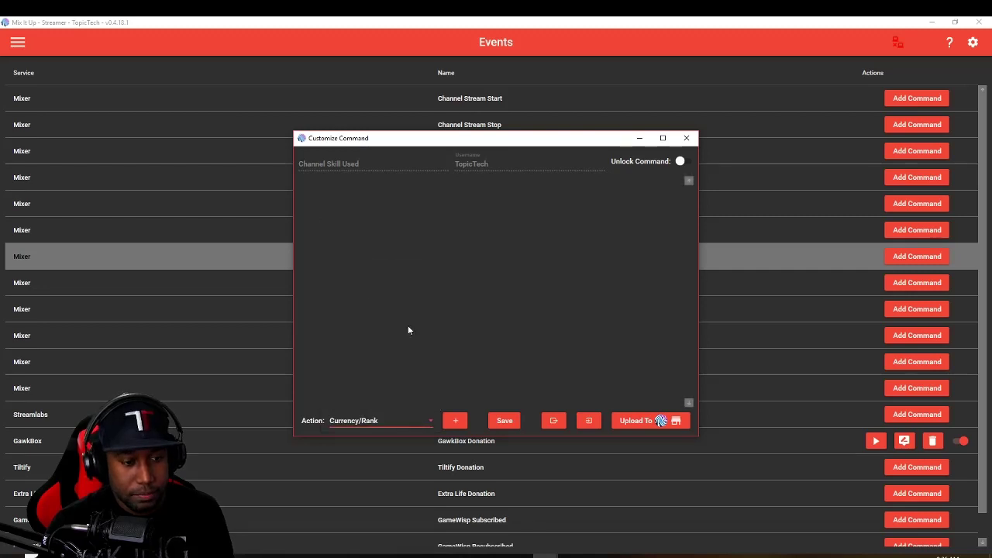
left_click(456, 421)
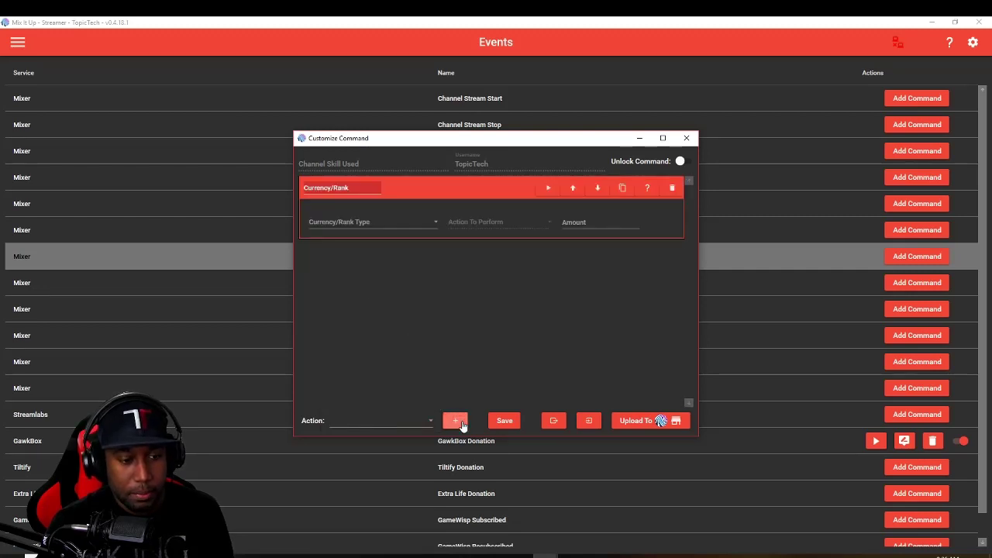
Set the action to add $skillcost sparks to the user and save the command
left_click(356, 223)
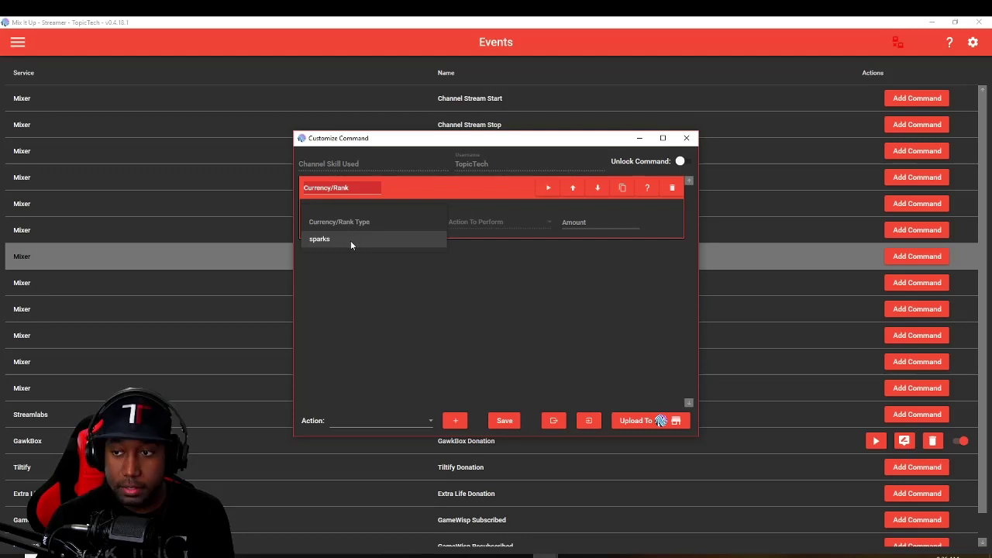
left_click(351, 240)
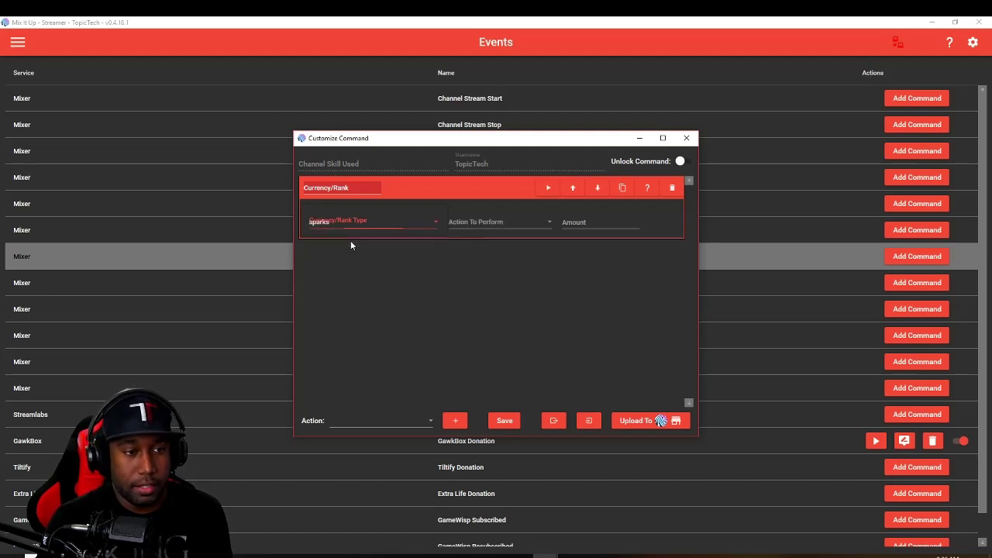
left_click(501, 224)
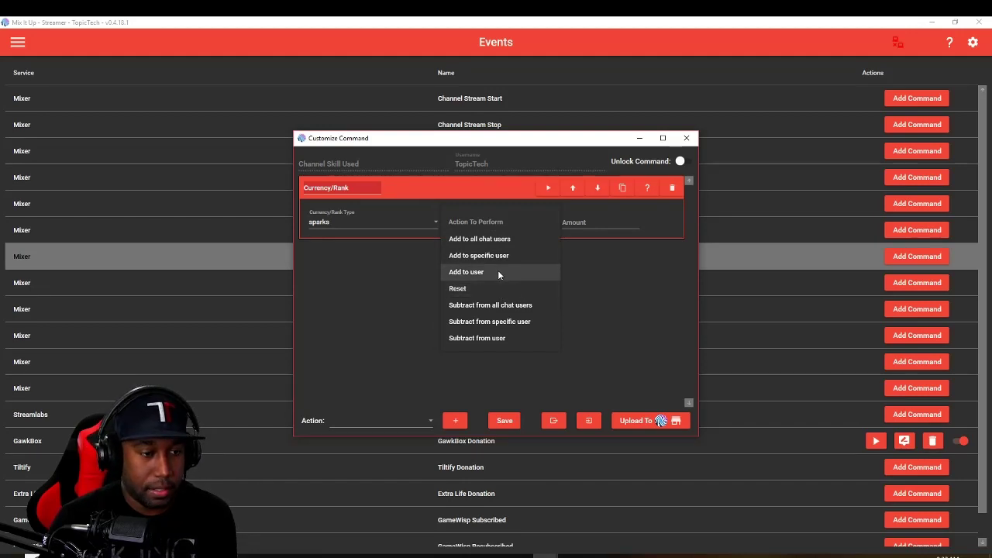
left_click(499, 272)
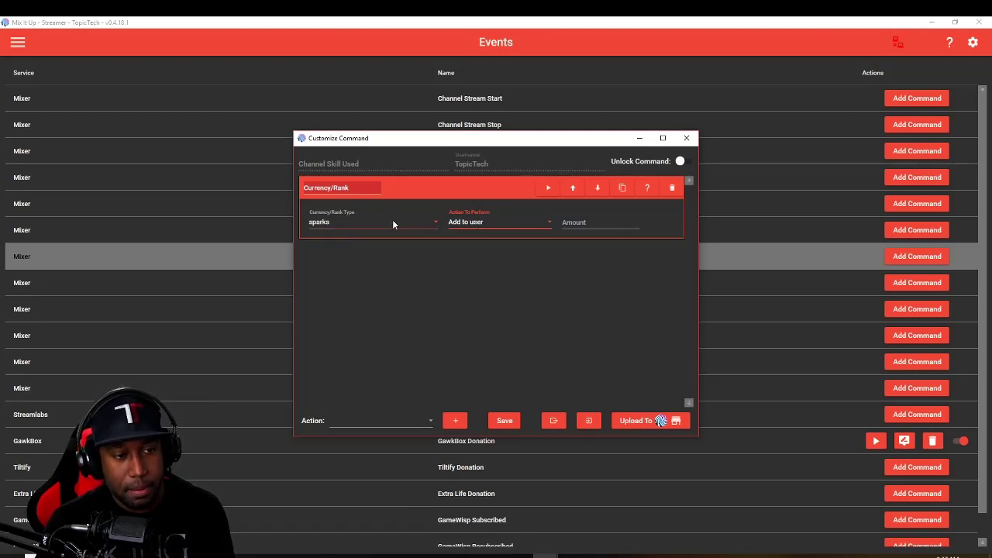
left_click(593, 222)
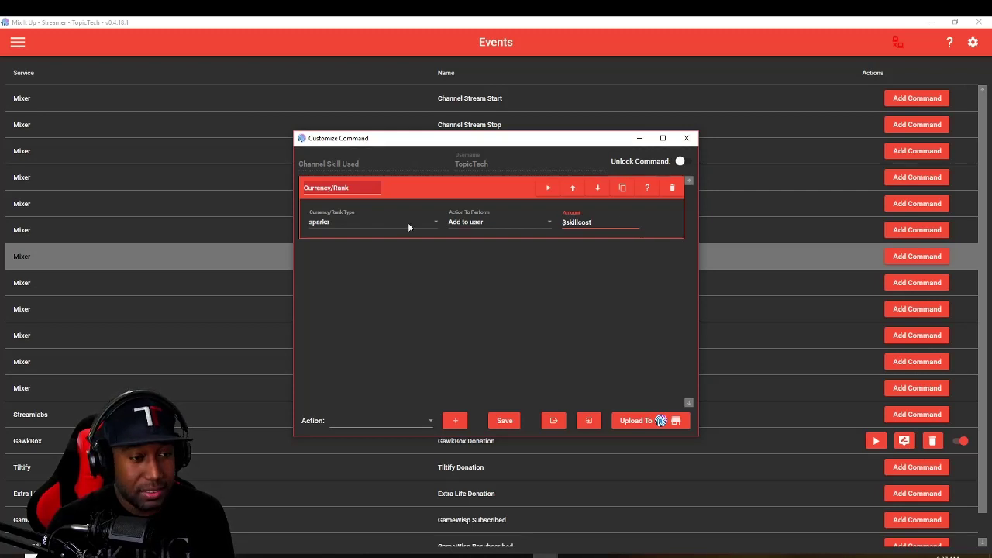
left_click(504, 420)
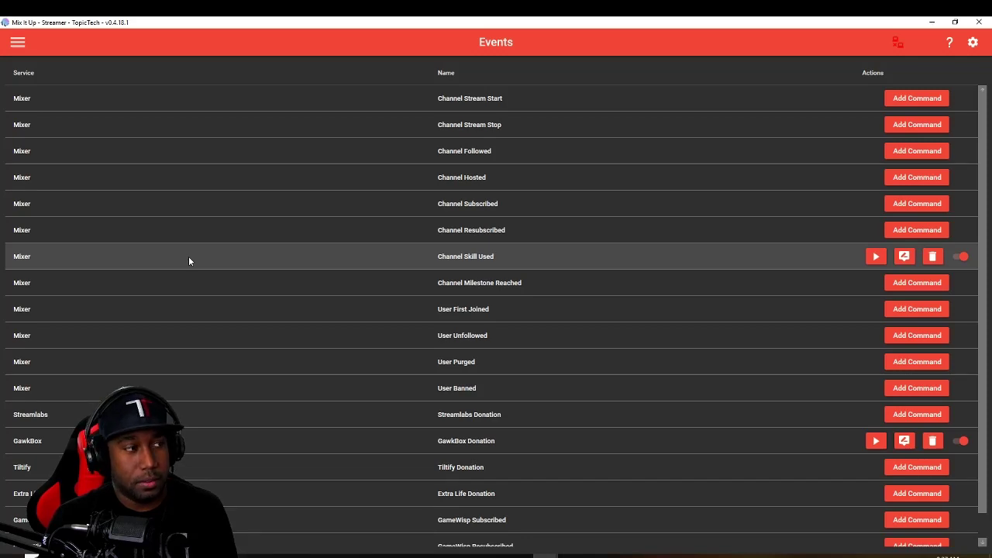
Go to the MixPlay page listing the interactive board buttons
left_click(17, 45)
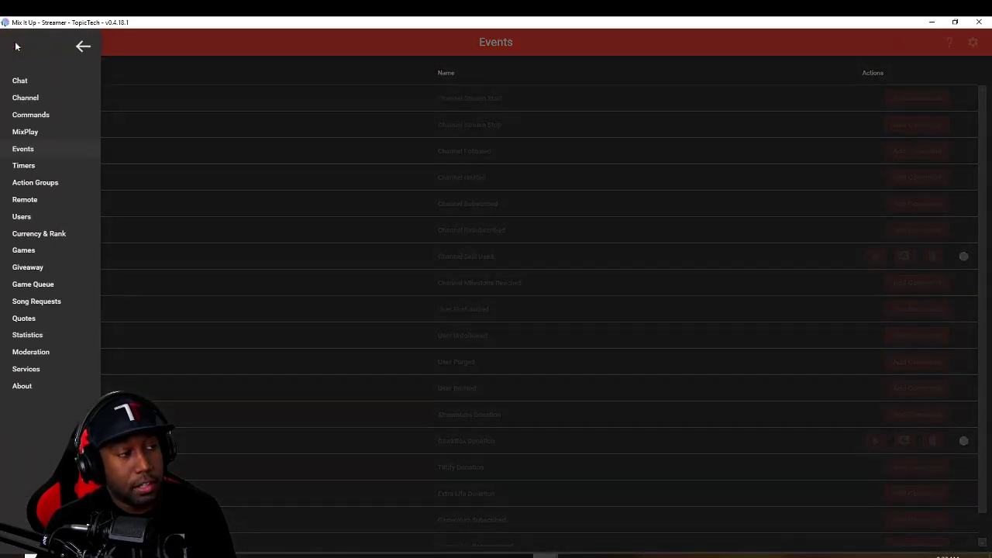
left_click(55, 134)
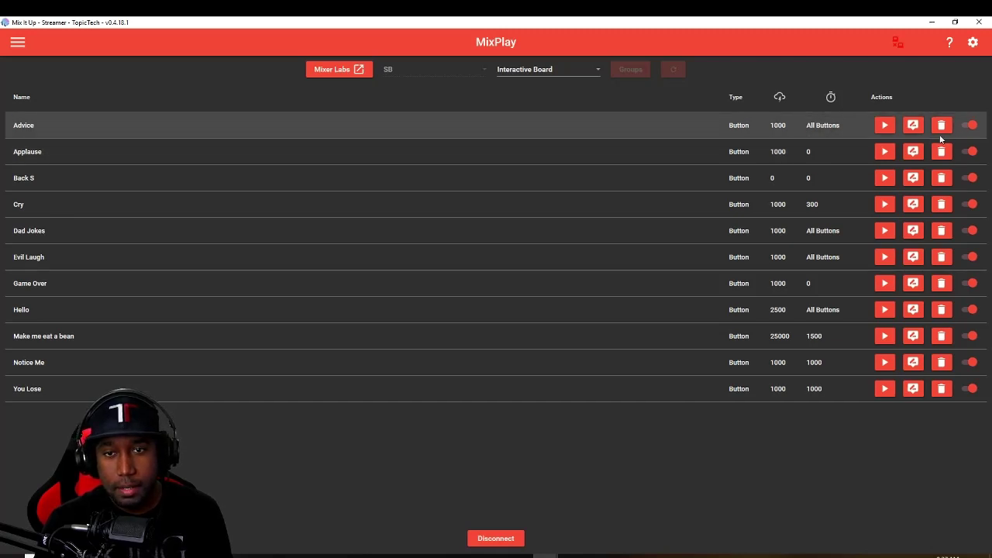
Open the Advice button's command and add a Currency/Rank action to it
left_click(913, 126)
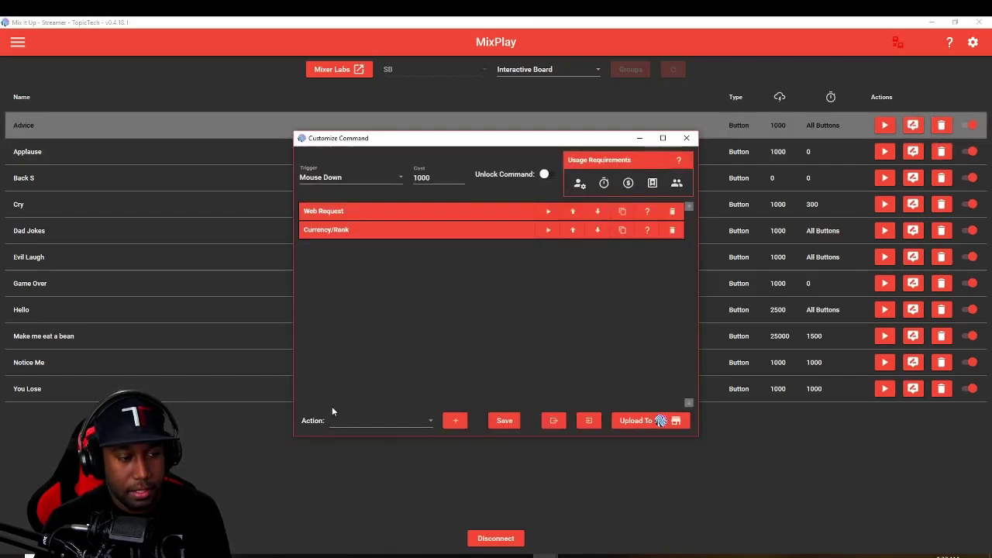
left_click(357, 417)
scroll(364, 352, "down", 3)
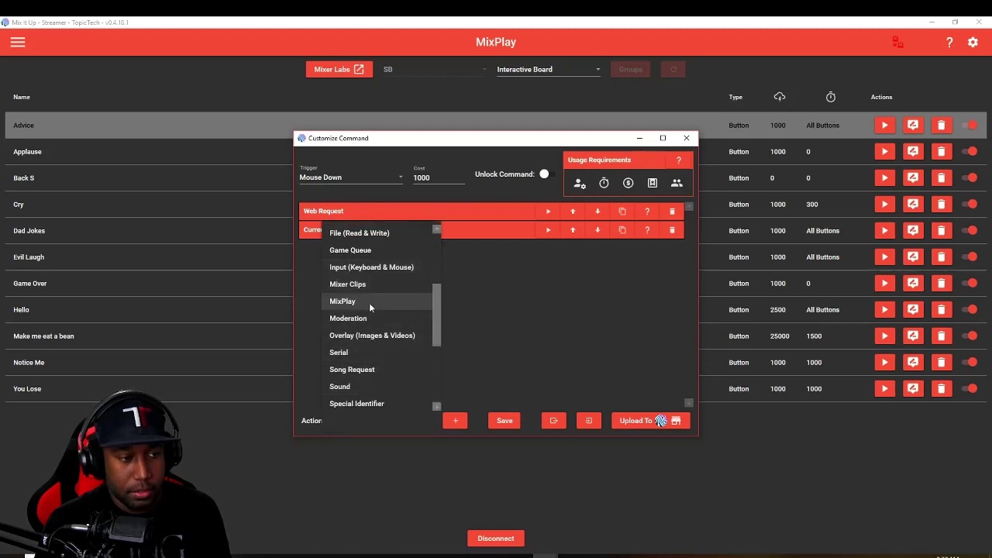
scroll(369, 307, "up", 3)
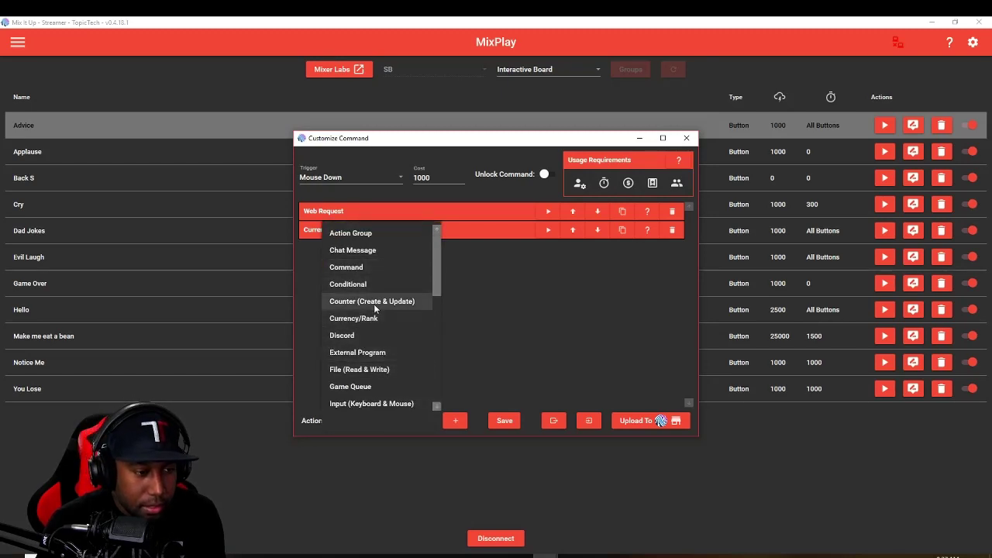
left_click(382, 319)
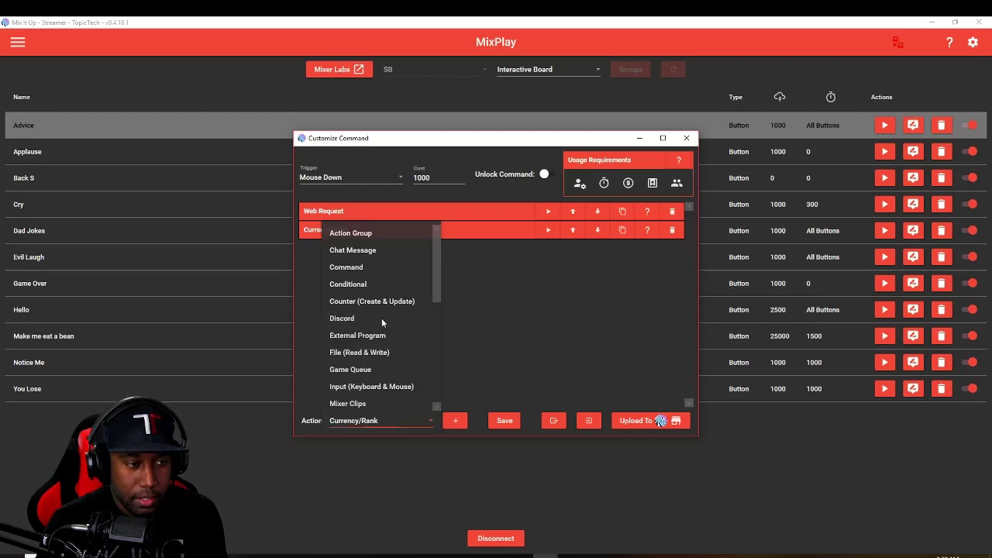
left_click(455, 420)
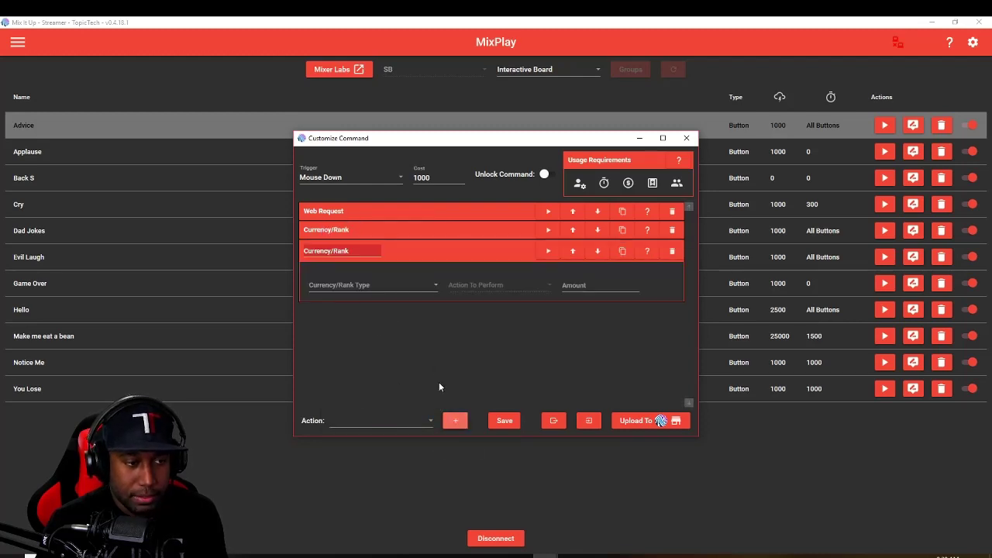
Set the Currency/Rank action to add 1000 sparks to the user
left_click(361, 284)
left_click(361, 301)
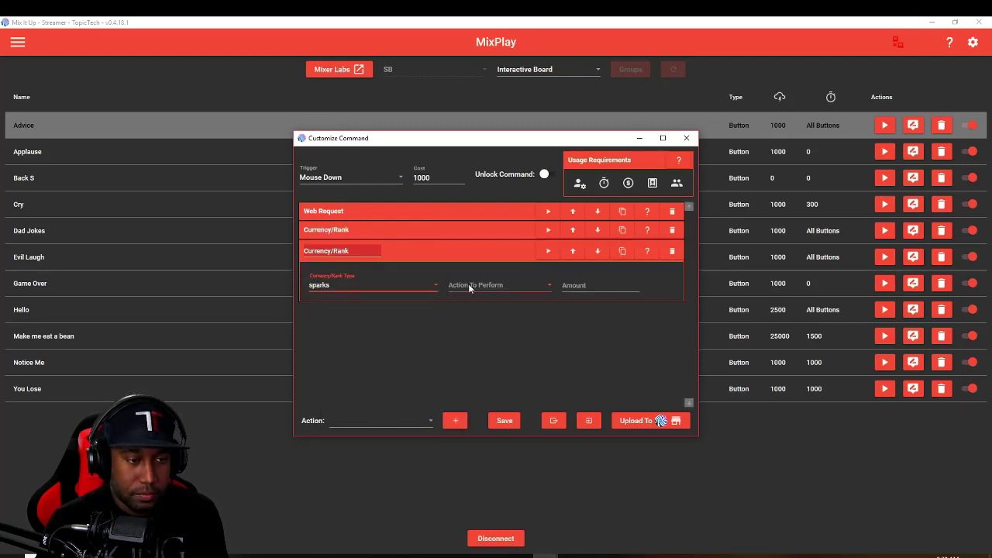
left_click(468, 283)
left_click(473, 285)
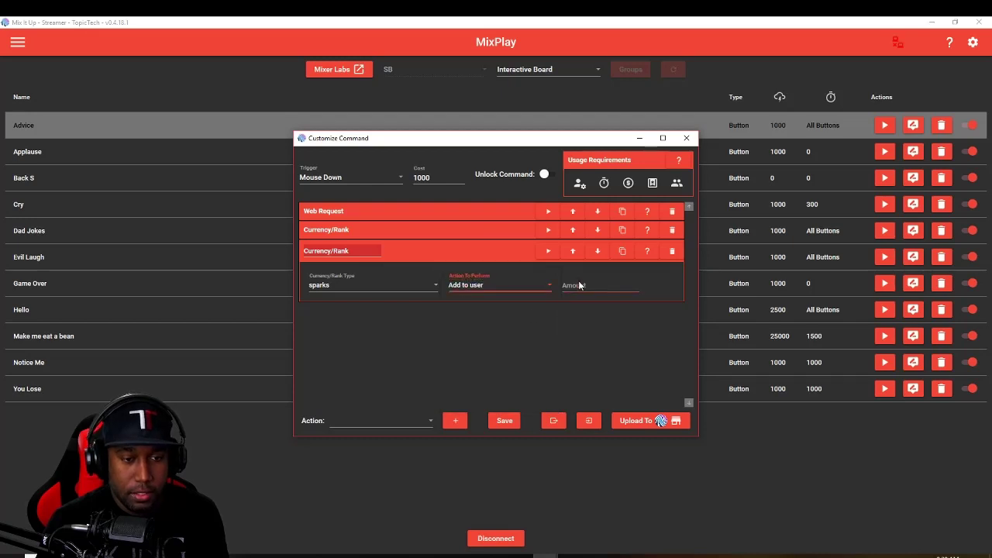
left_click(580, 284)
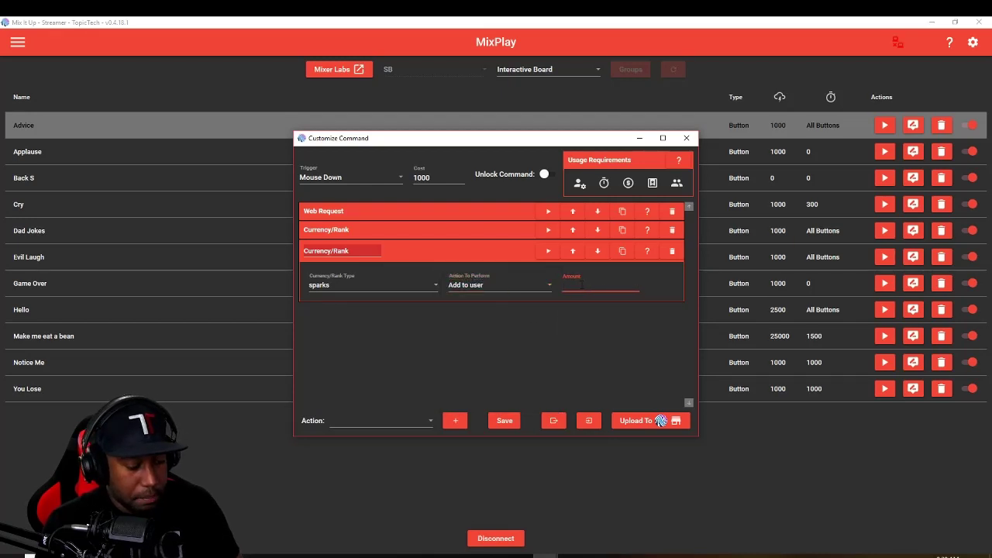
type("$skillcost")
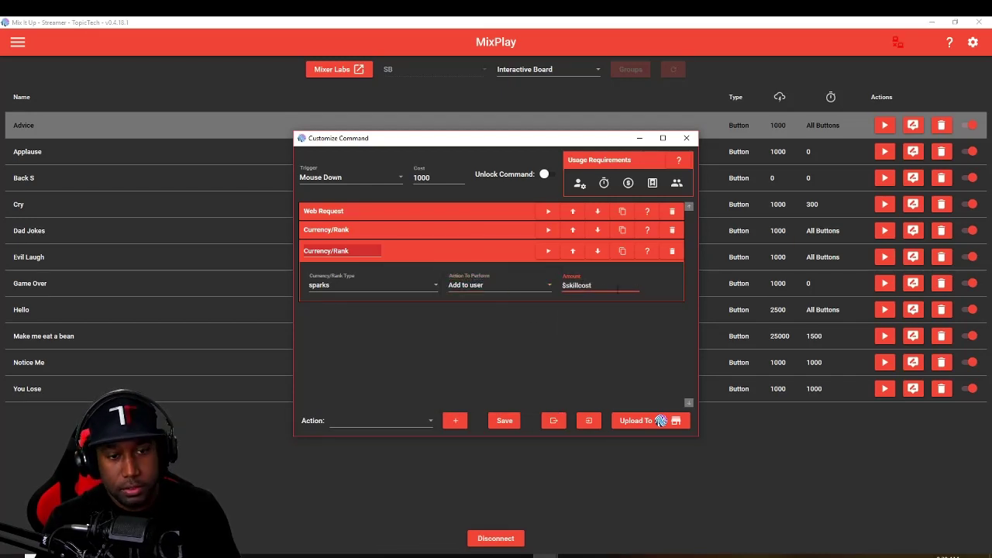
key("BackSpace")
key("BackSpace")
key("BackSpace")
key("BackSpace")
key("BackSpace")
key("BackSpace")
key("BackSpace")
key("BackSpace")
key("BackSpace")
key("BackSpace")
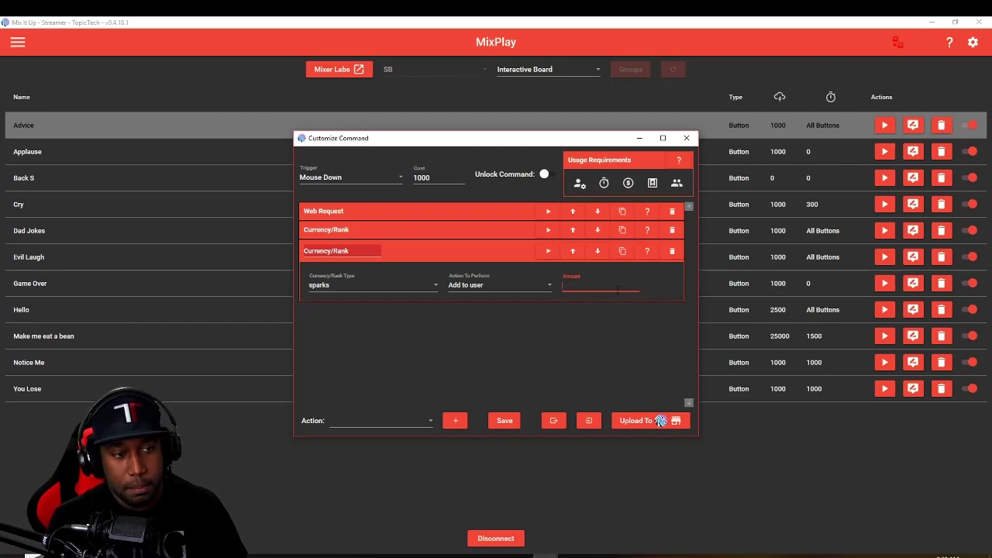
type("1000")
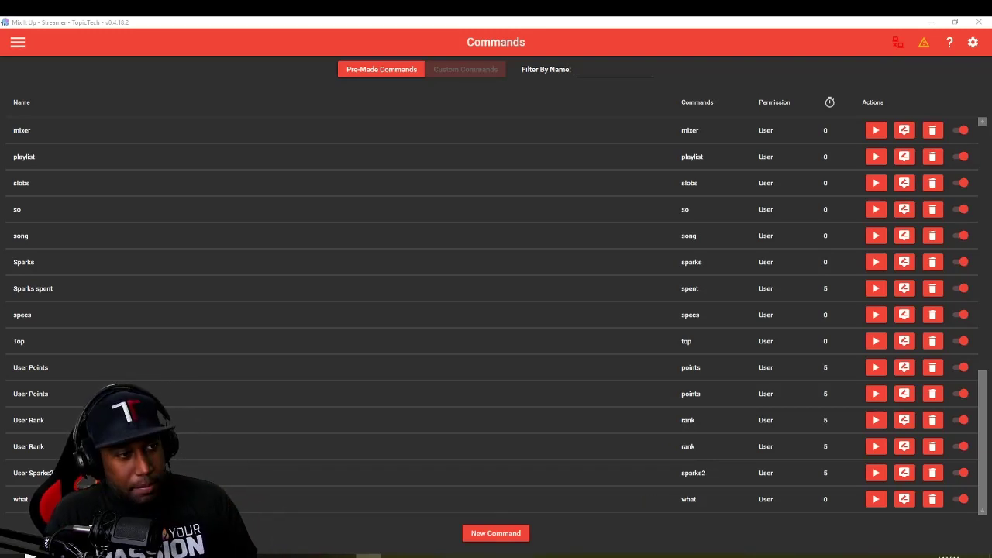
left_click(19, 46)
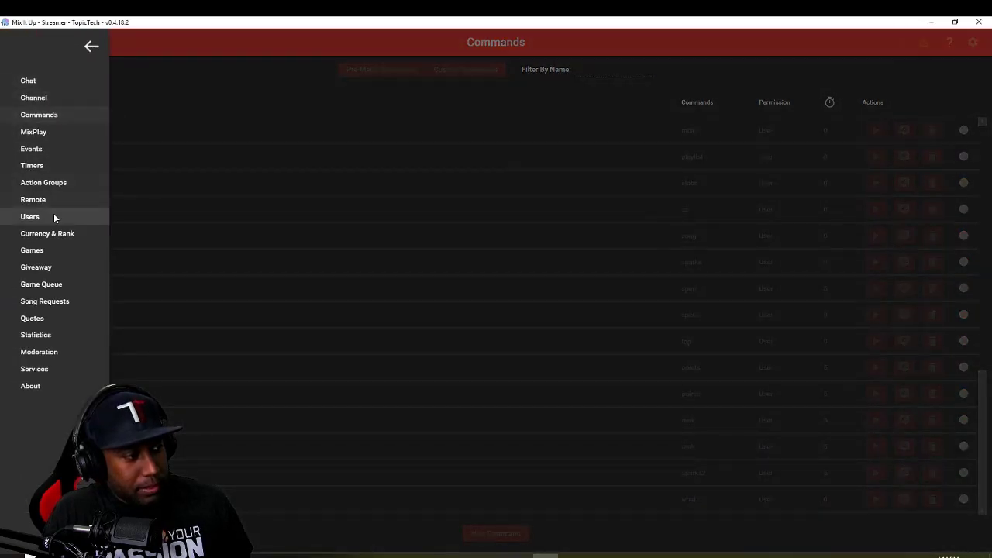
left_click(78, 113)
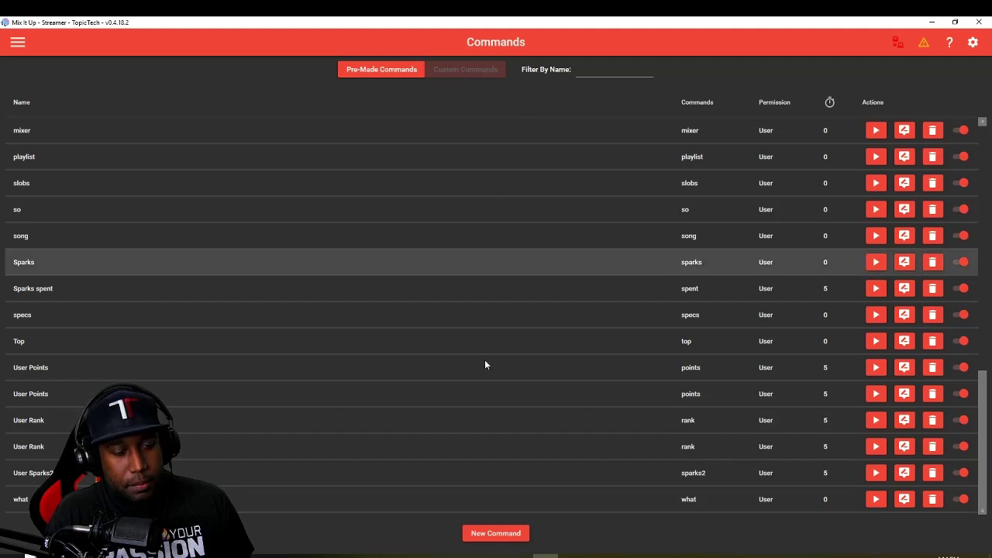
left_click(508, 533)
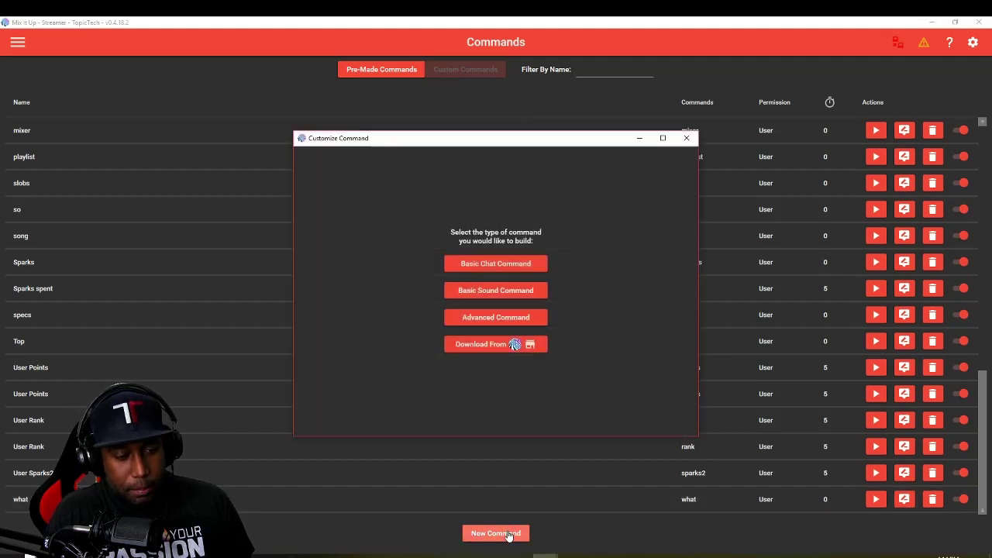
left_click(498, 318)
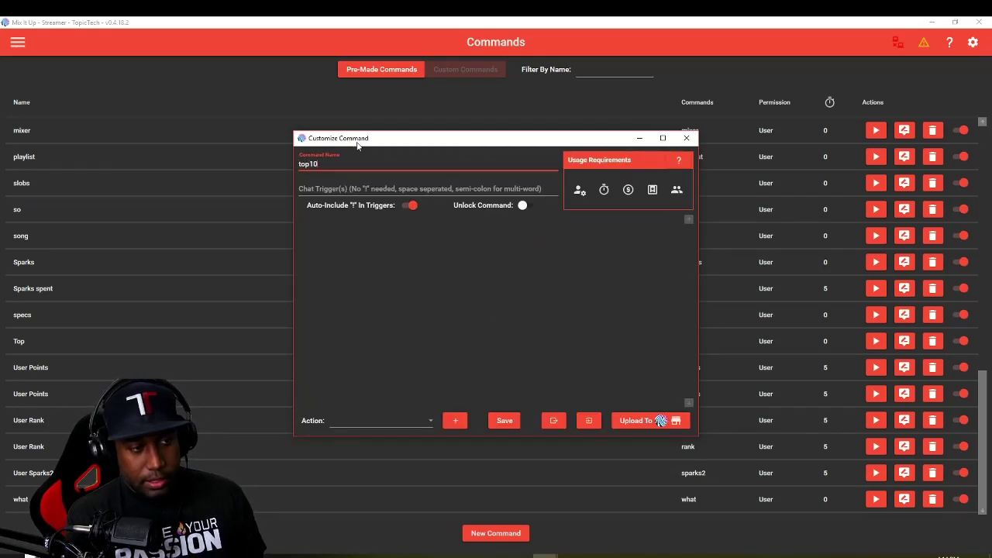
left_click(396, 189)
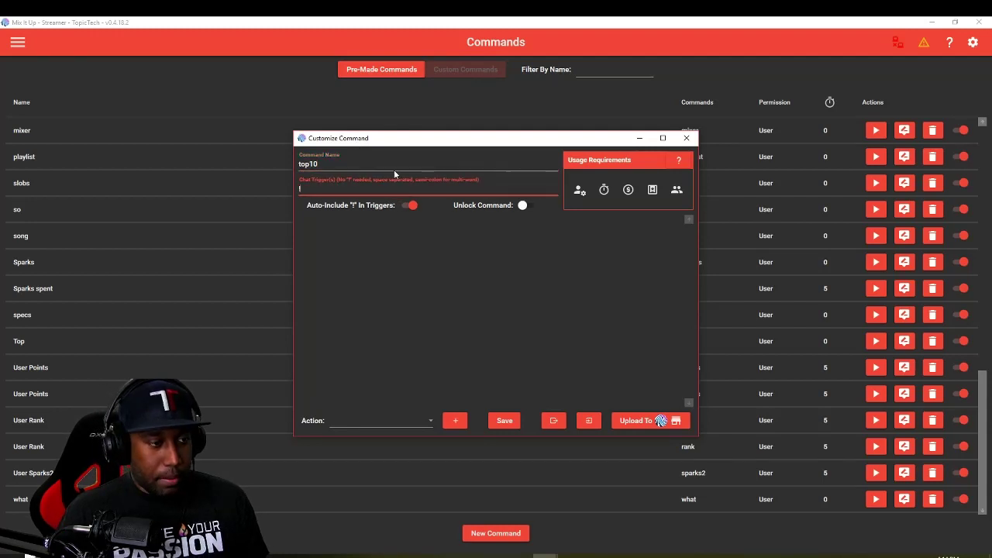
type("!top")
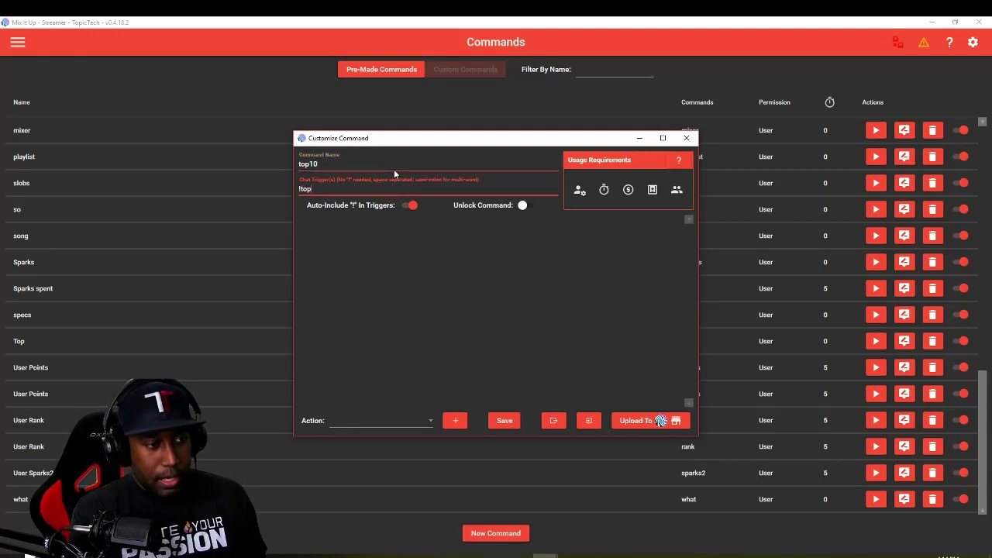
left_click(392, 420)
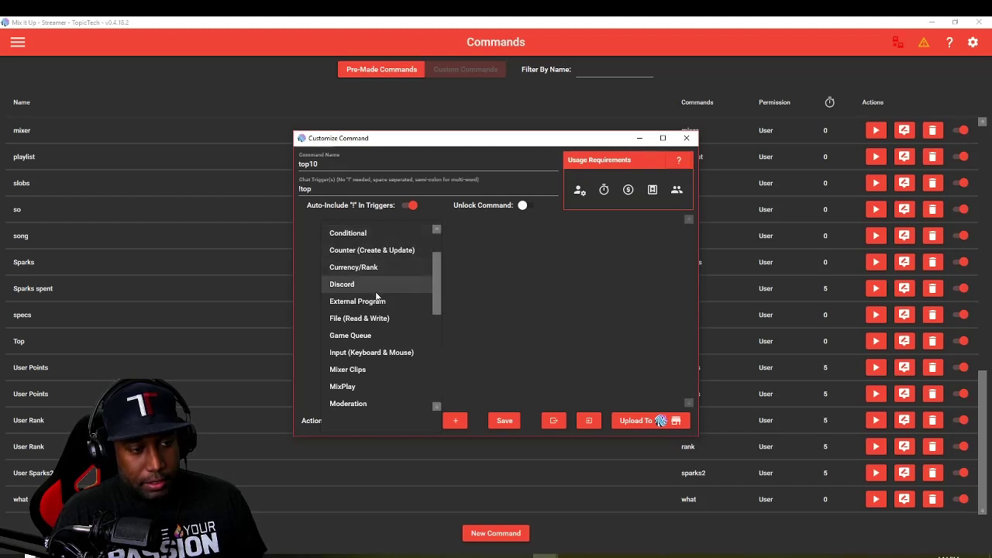
scroll(377, 293, "up", 1)
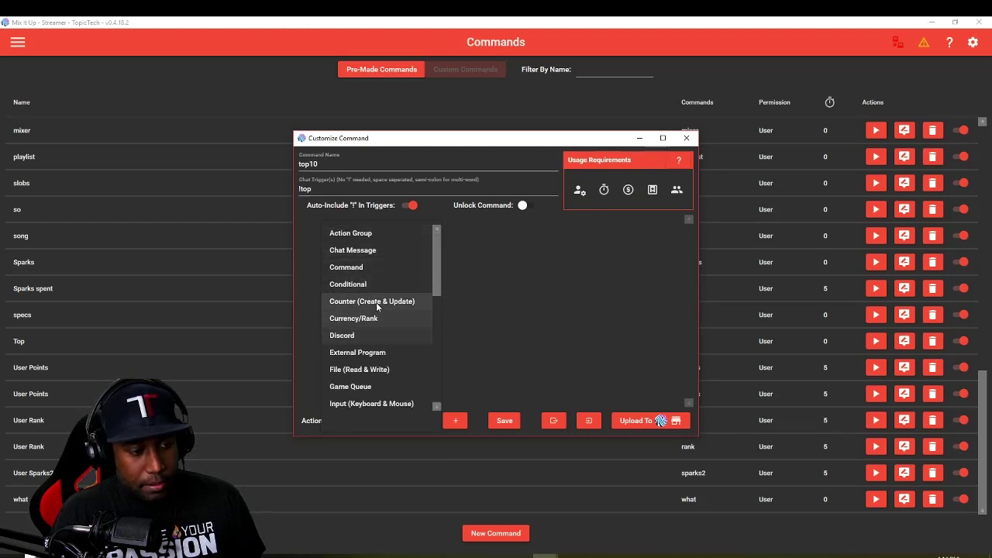
left_click(374, 252)
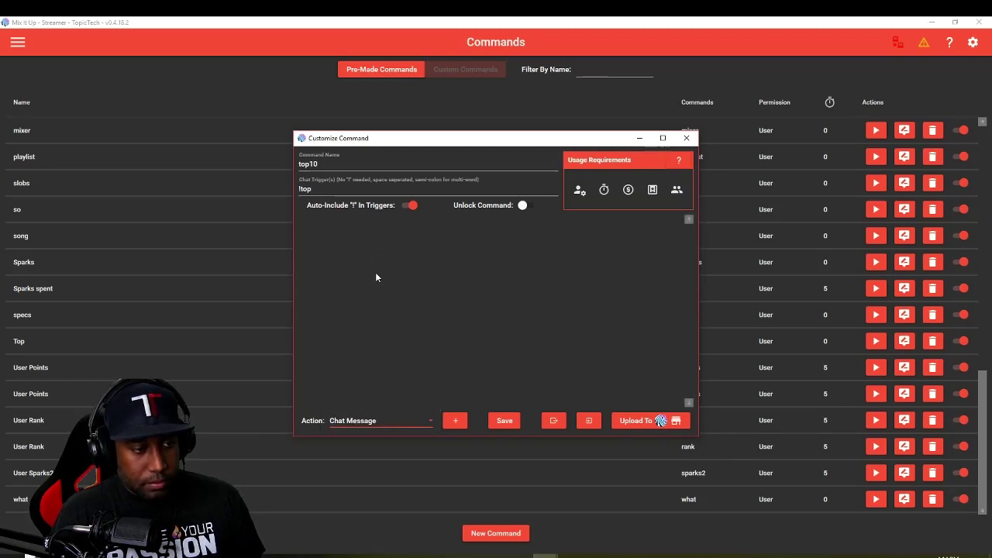
left_click(382, 420)
scroll(394, 272, "up", 5)
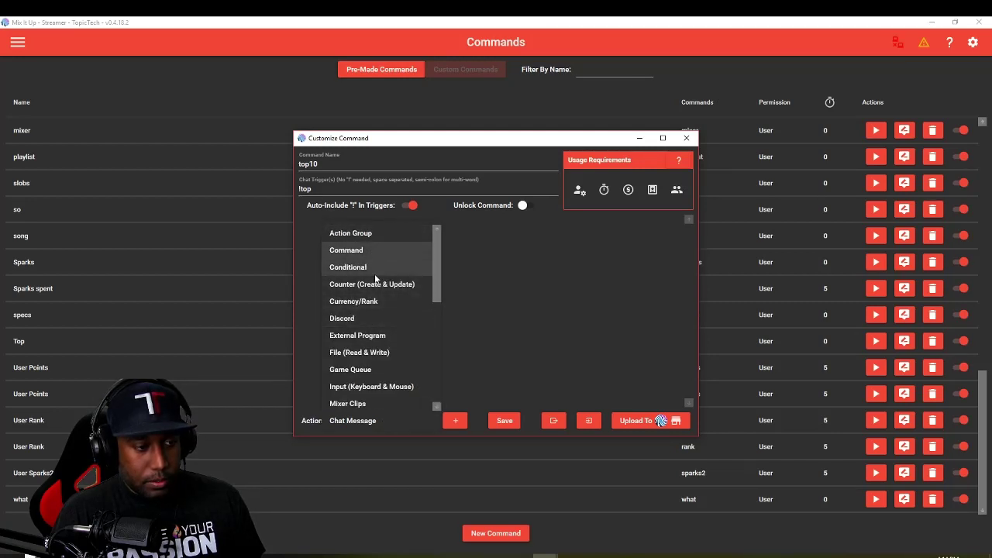
left_click(516, 365)
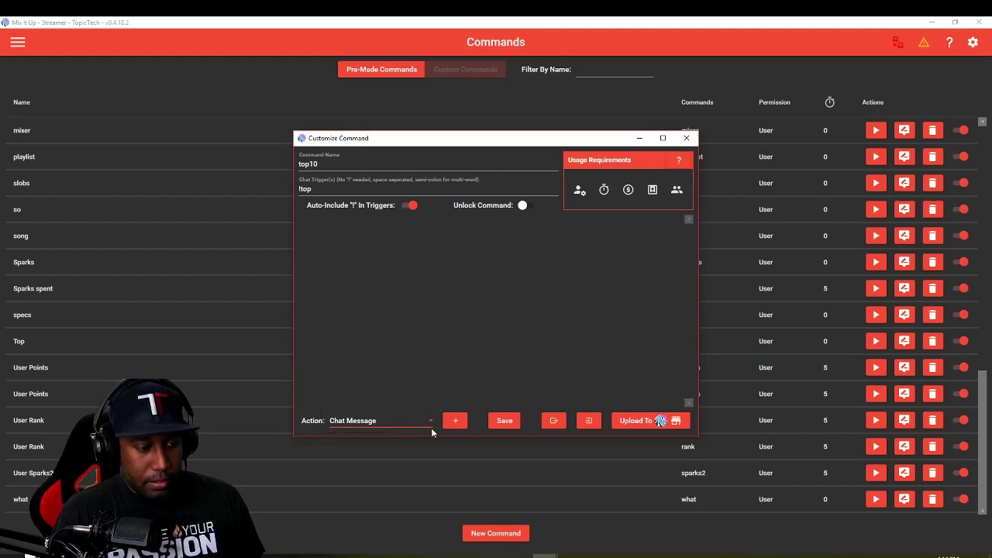
left_click(457, 420)
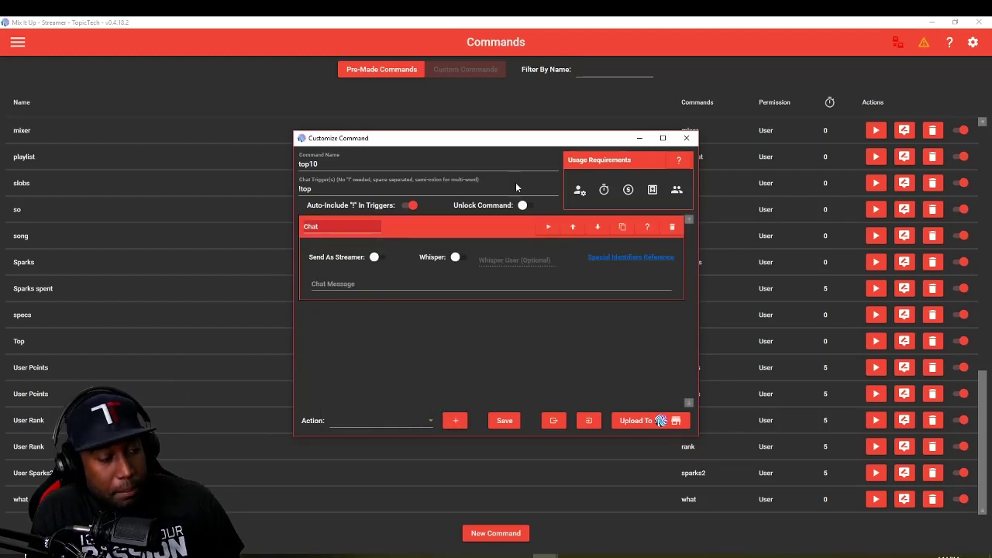
Discard the unfinished top10 command and view the Top command's $top10sparks chat reply
left_click(687, 139)
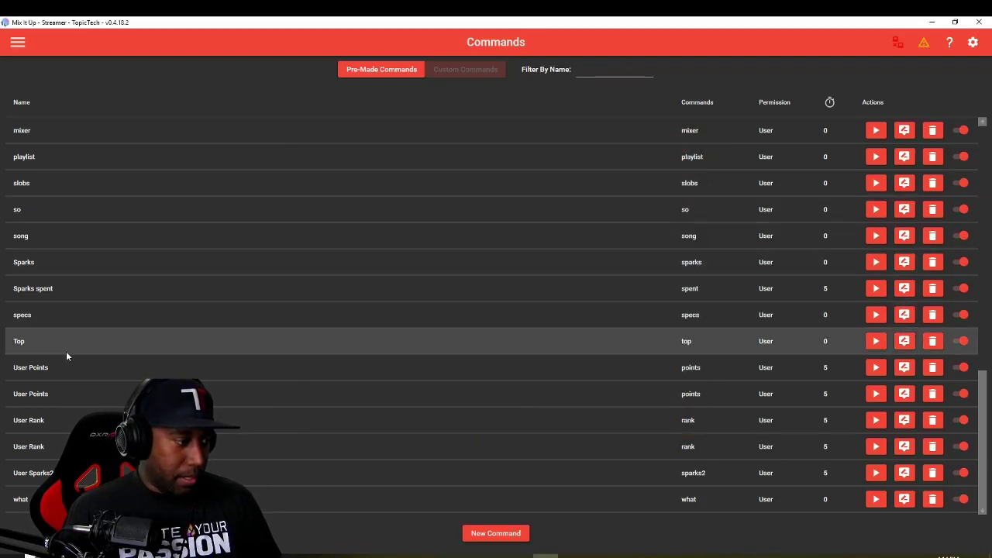
scroll(114, 386, "up", 10)
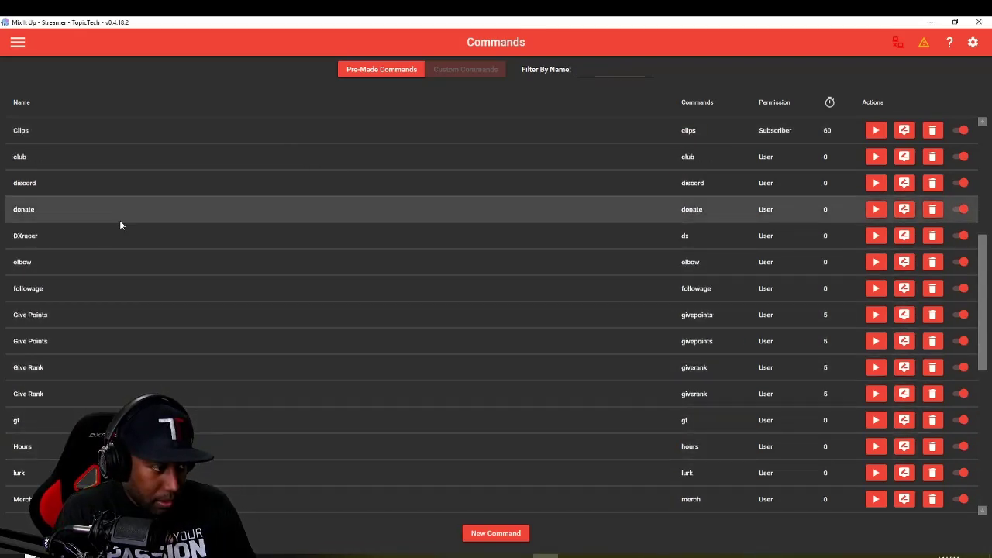
scroll(116, 233, "up", 3)
scroll(111, 378, "down", 10)
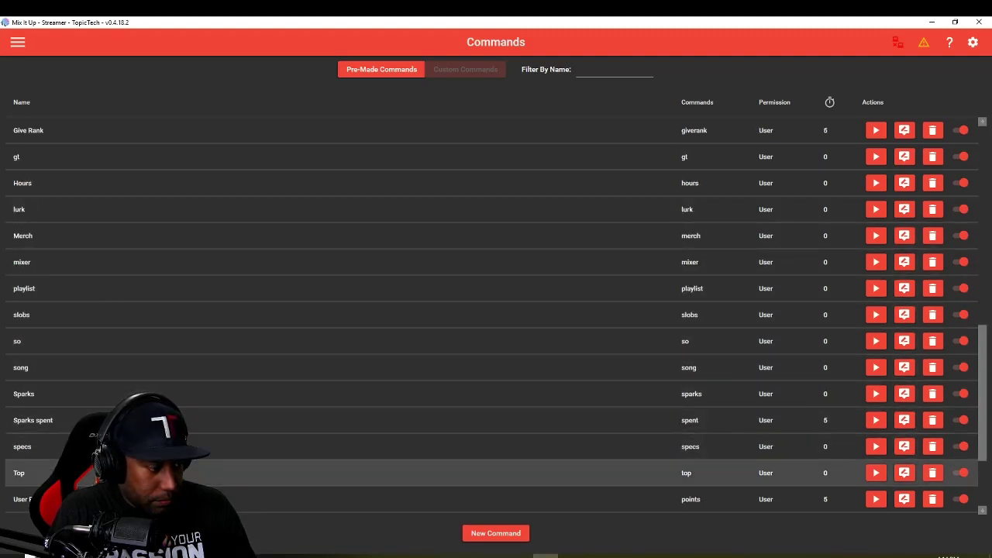
left_click(97, 473)
left_click(904, 473)
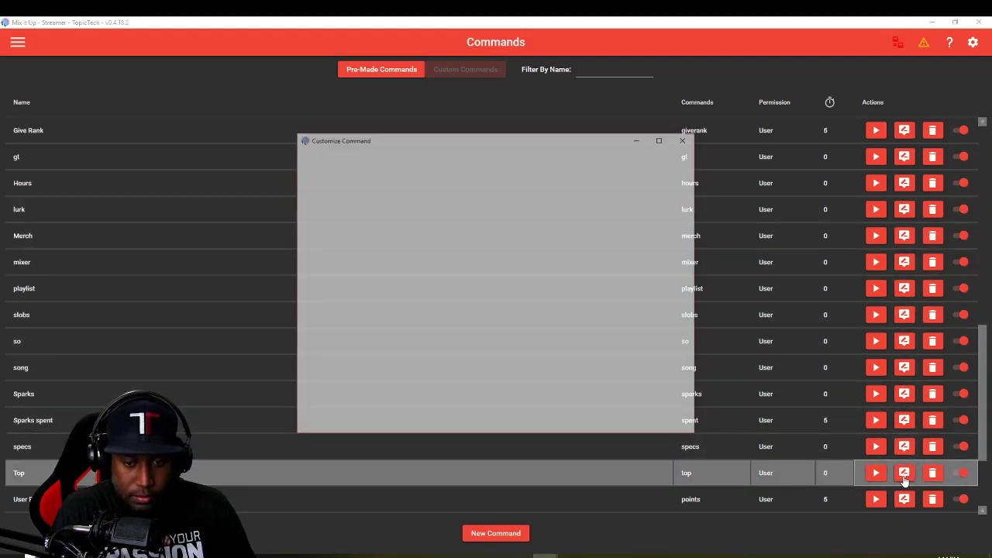
left_click(385, 228)
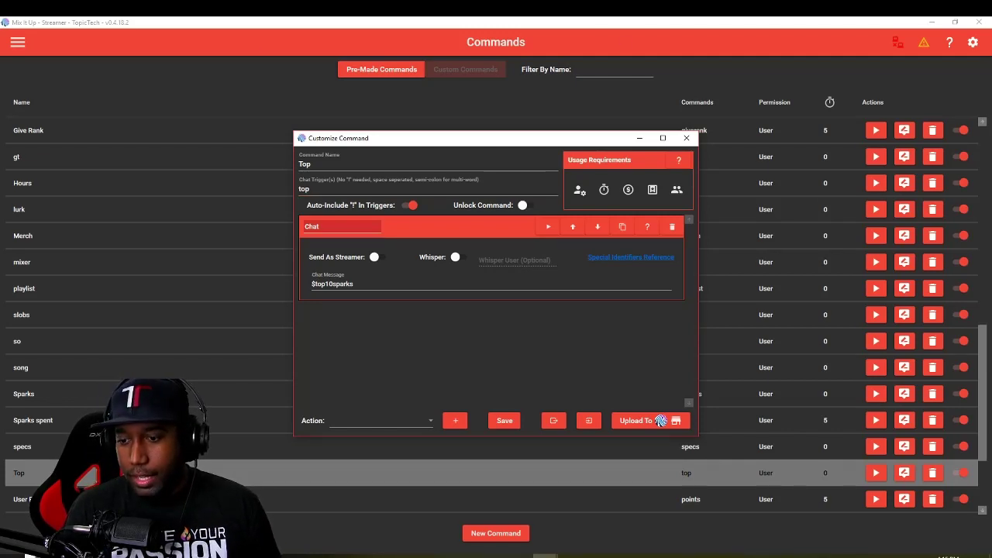
left_click(661, 420)
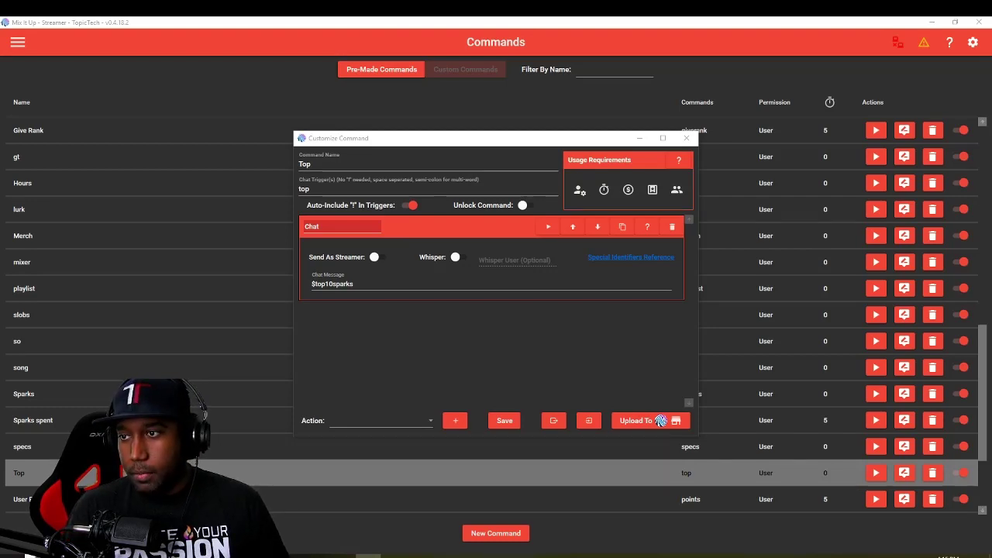
Bring the Streamlabs OBS chat fully on screen to show the bot's !top reply
key("alt+Tab")
left_click_drag(991, 60, 930, 56)
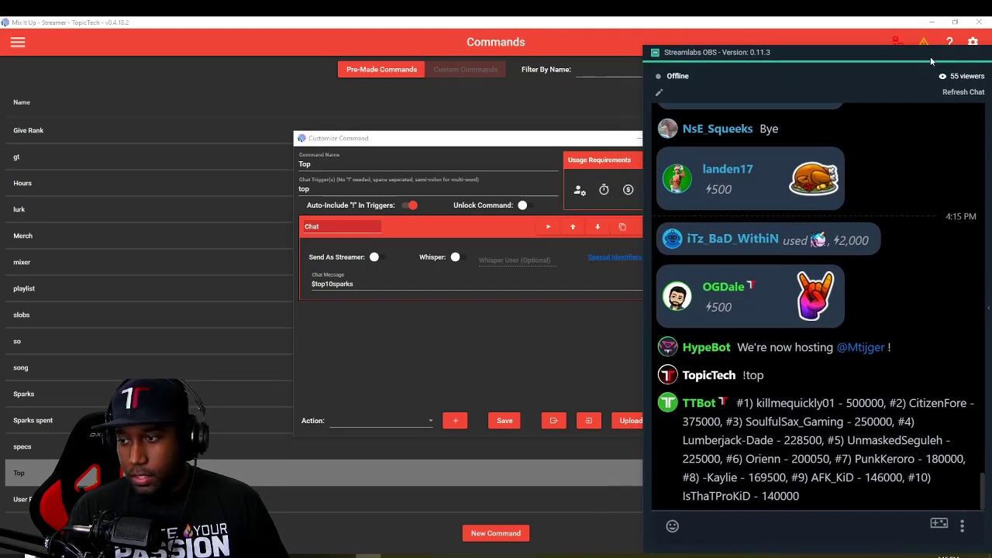